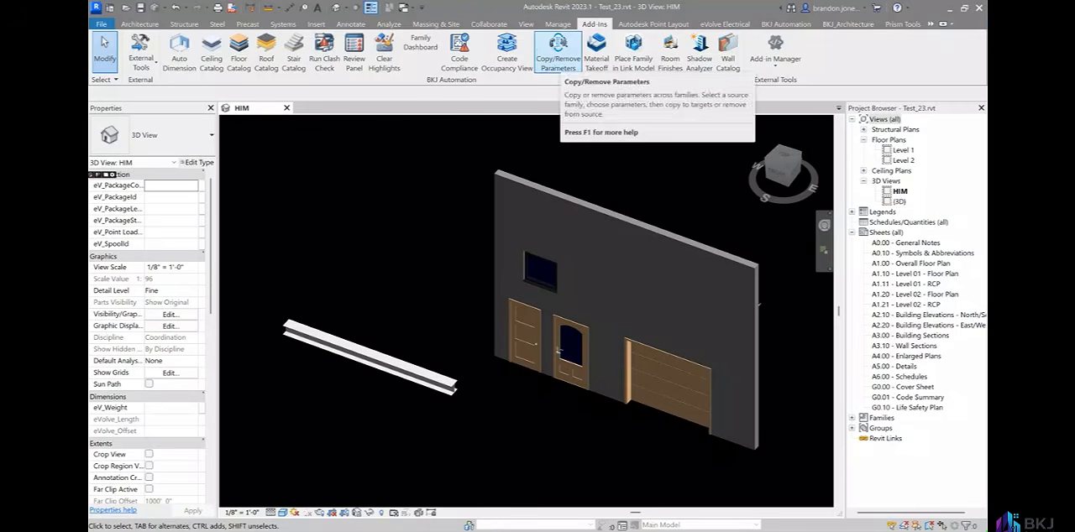
# In Copy/Remove Parameters, include all parameters of the Cable Tube source family and set the override name of Condiut Height to Test.
pyautogui.click(558, 50)
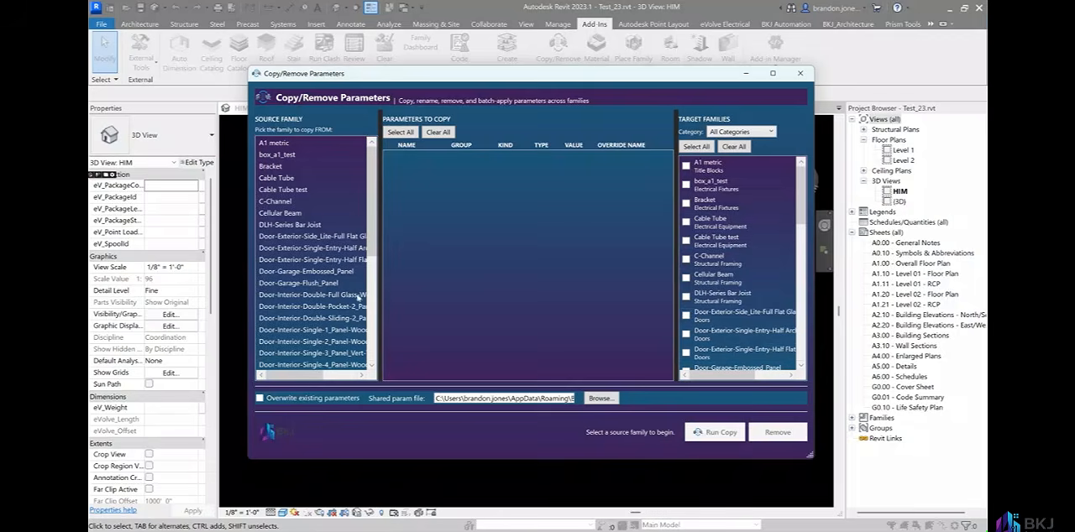
pyautogui.click(280, 178)
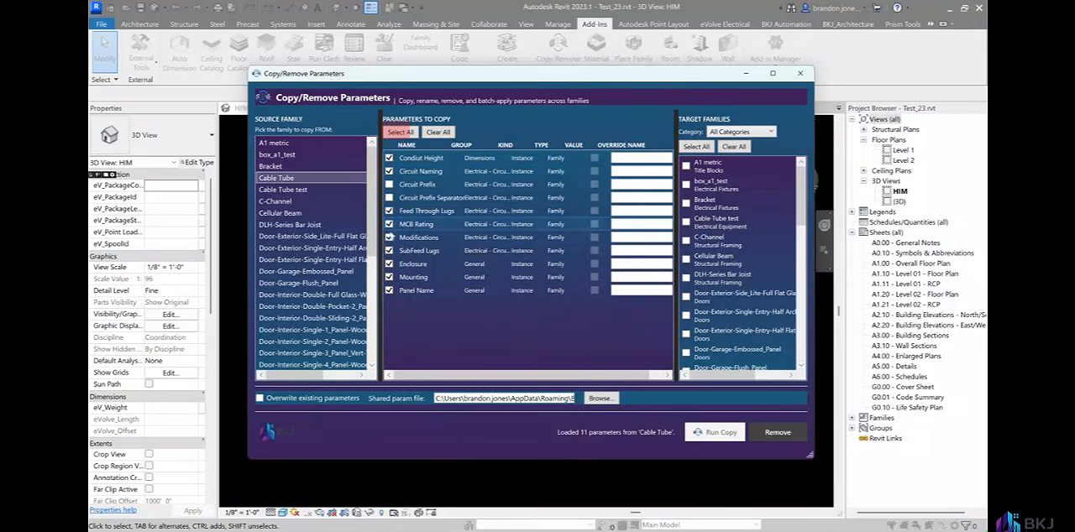
pyautogui.click(389, 237)
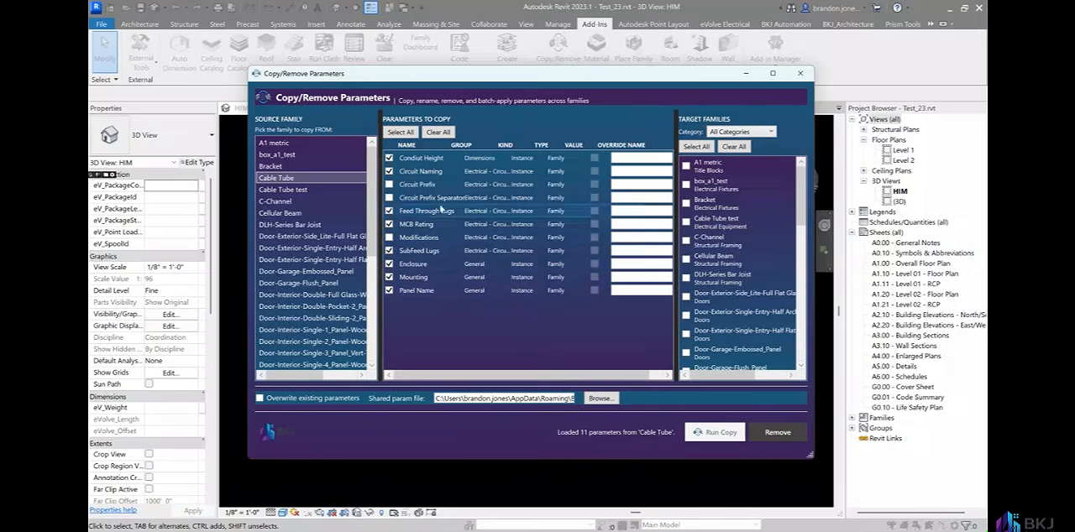
pyautogui.click(438, 132)
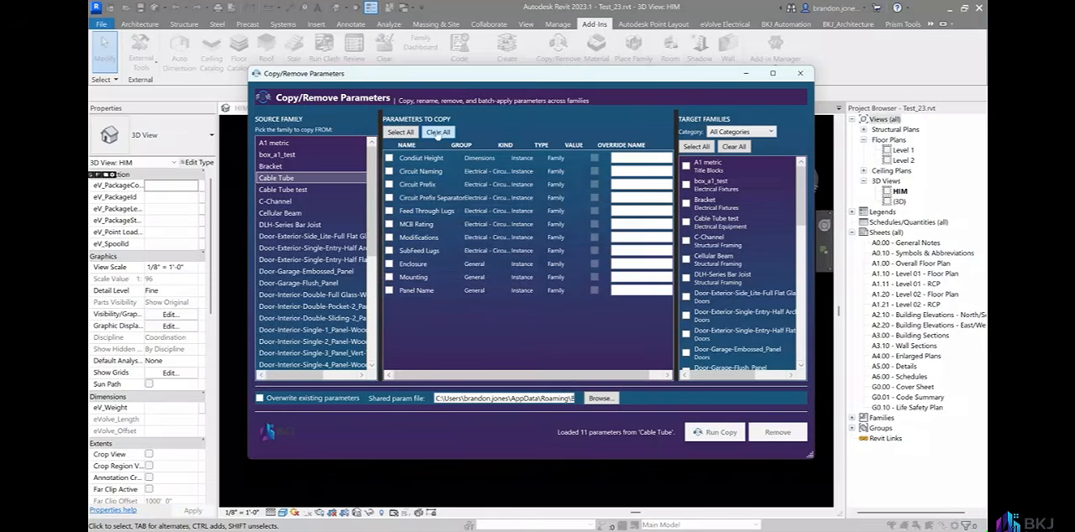
pyautogui.click(400, 132)
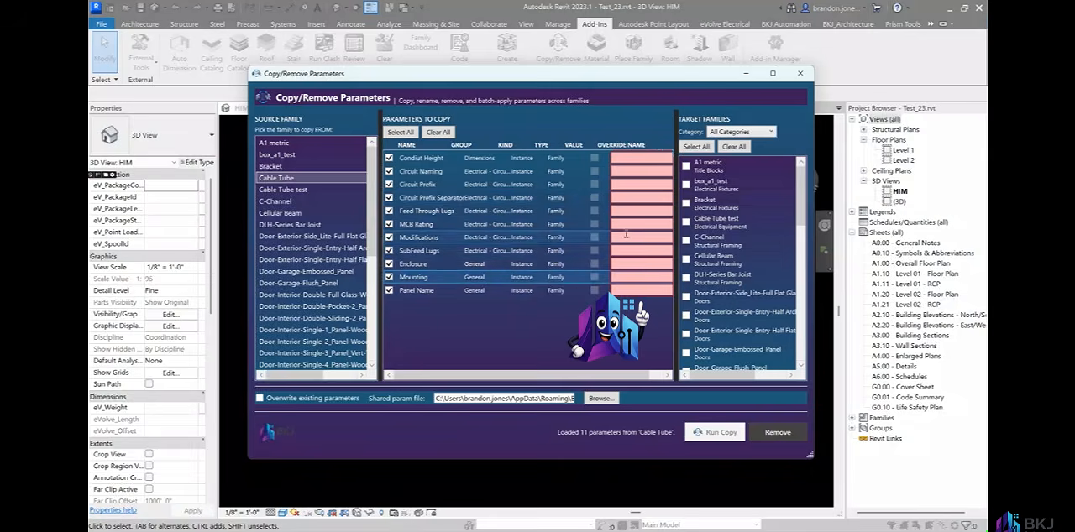
pyautogui.click(635, 157)
pyautogui.write('Test')
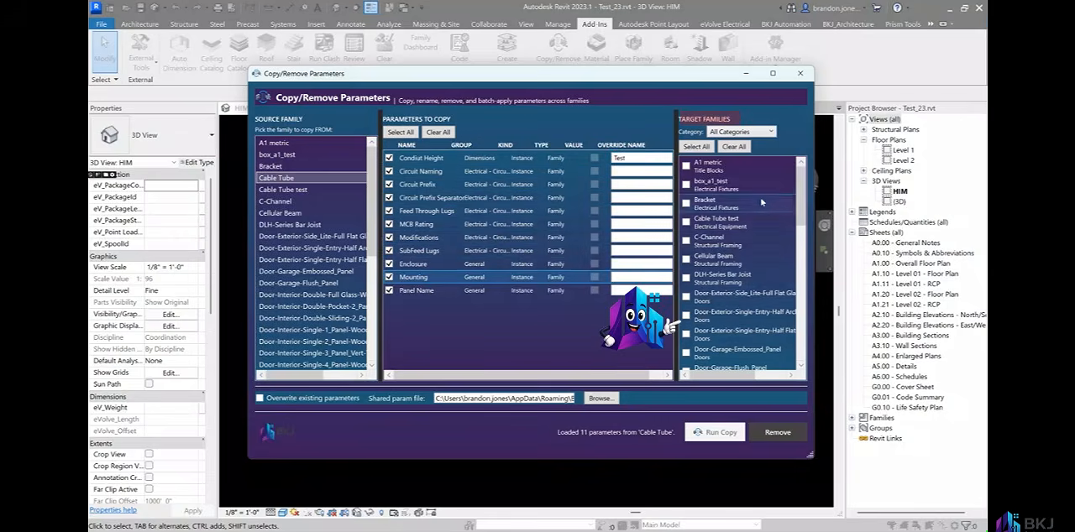
# Filter the target families to the Doors category and choose only Door-Garage-Flush_Panel as the target.
pyautogui.scroll(-2, 756, 194)
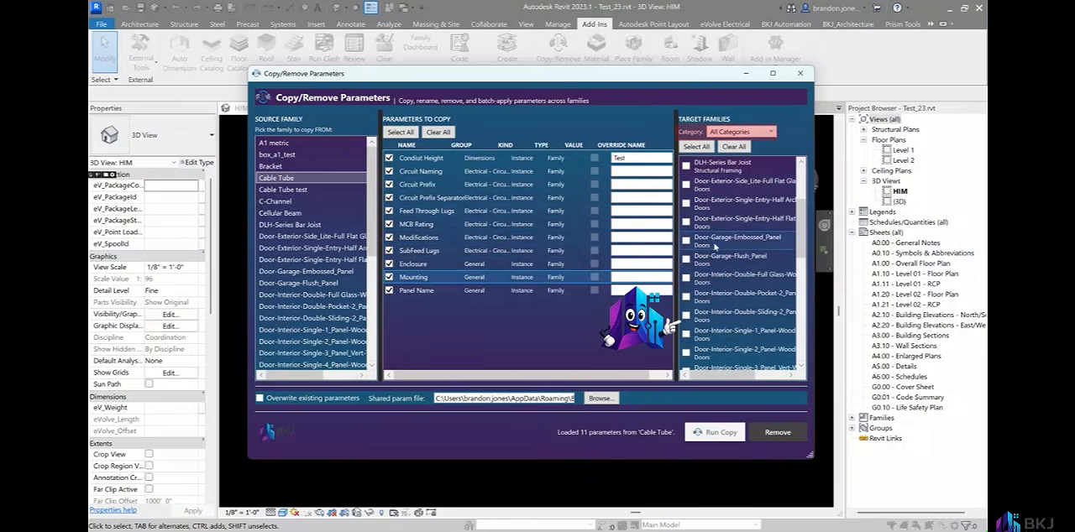
pyautogui.scroll(-3, 767, 233)
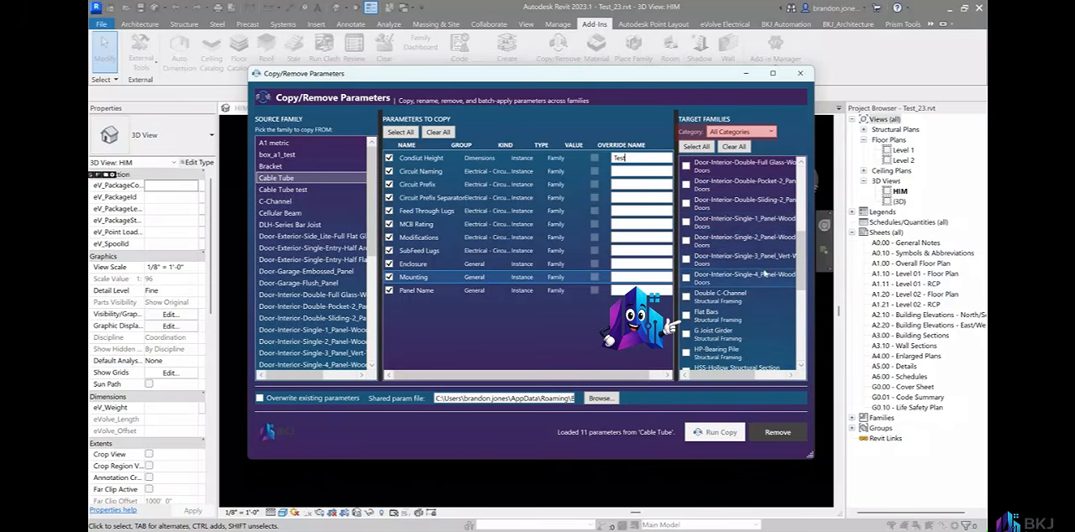
pyautogui.scroll(-1, 762, 274)
pyautogui.click(739, 132)
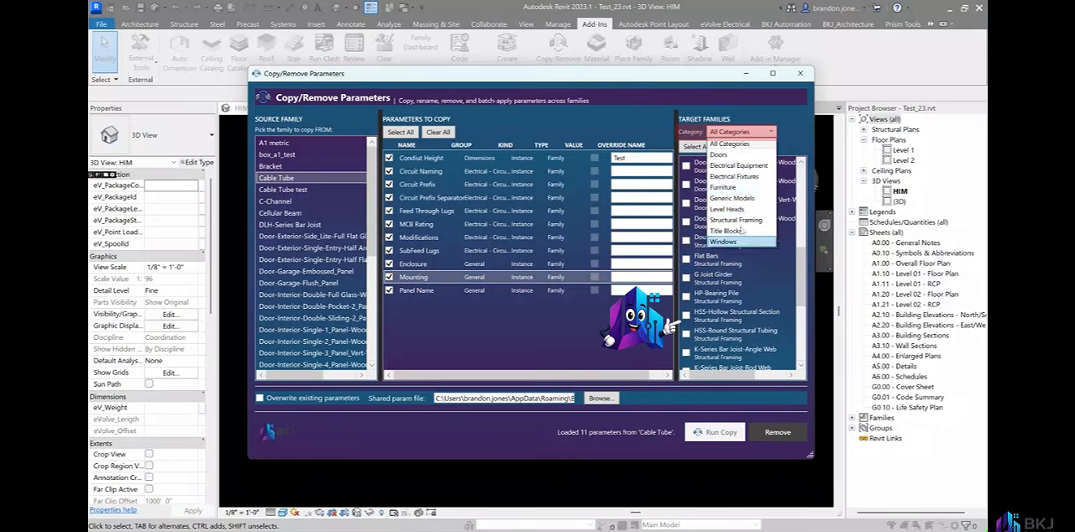
pyautogui.click(722, 155)
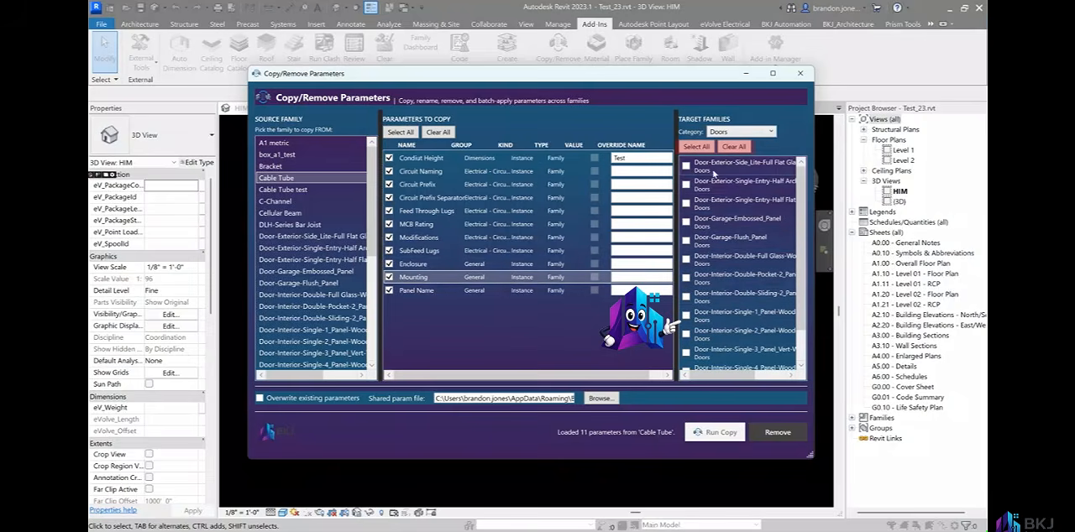
pyautogui.click(697, 147)
pyautogui.click(732, 147)
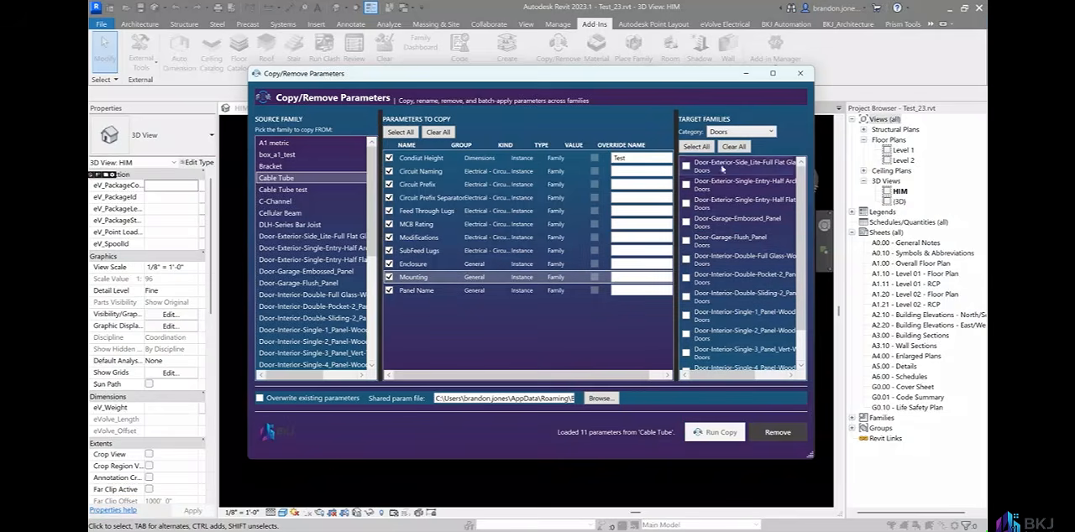
pyautogui.click(686, 241)
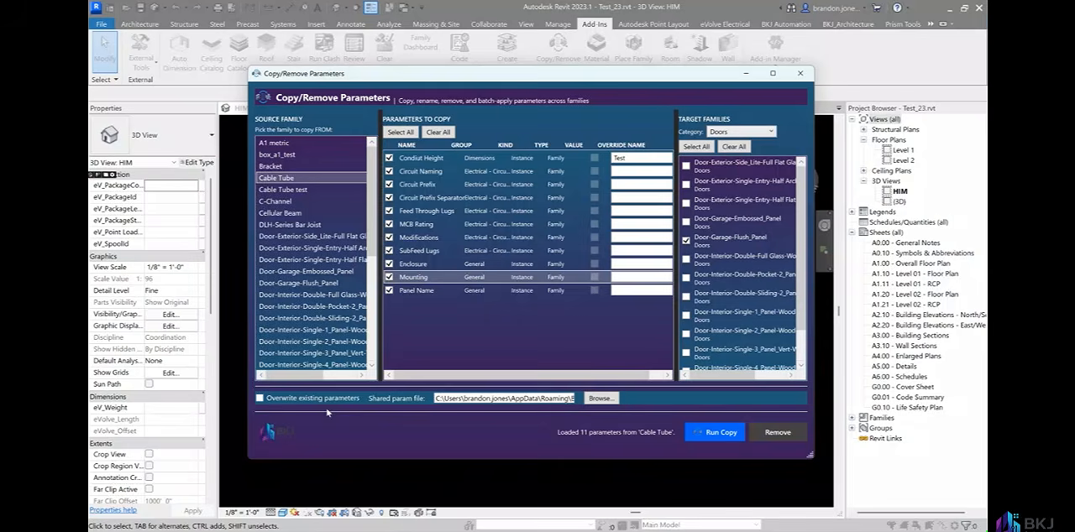
pyautogui.click(281, 401)
pyautogui.click(281, 400)
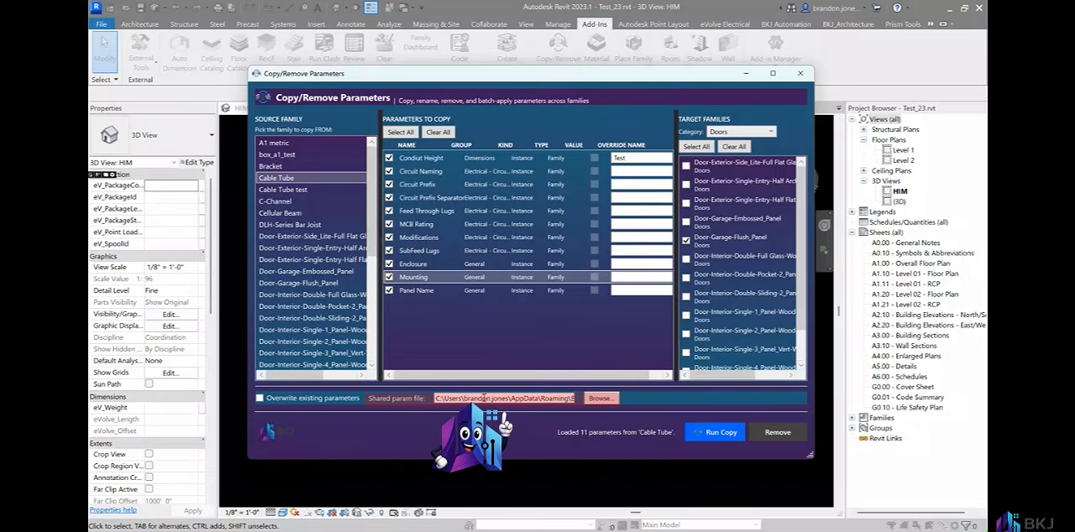
pyautogui.click(598, 399)
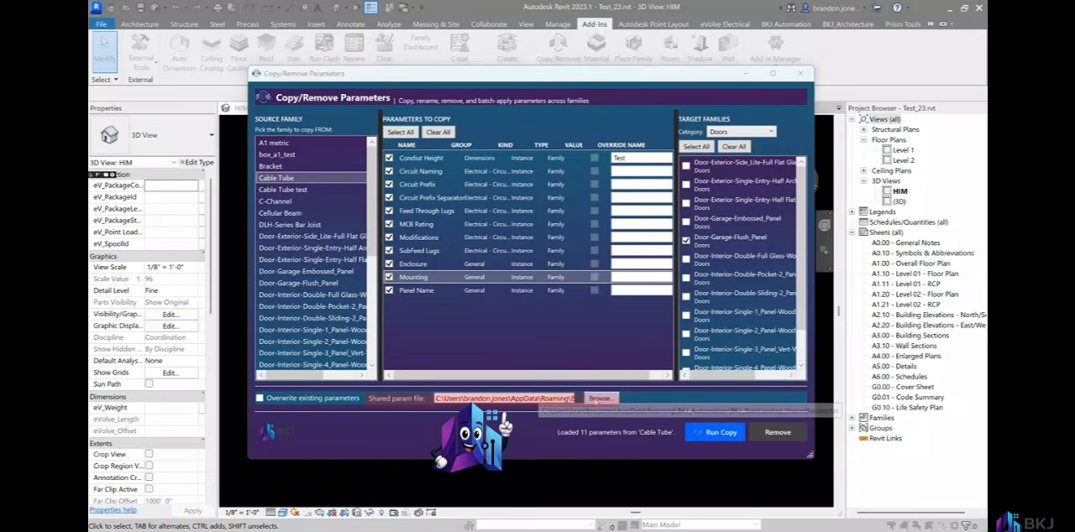
pyautogui.click(764, 90)
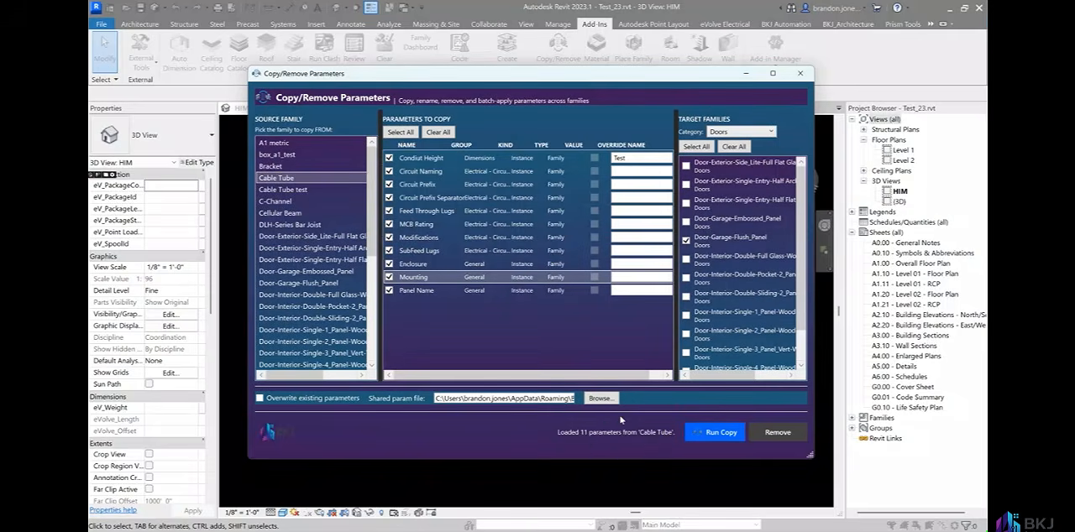
# Run the parameter copy to the garage door family and review the selected garage door's properties.
pyautogui.click(713, 435)
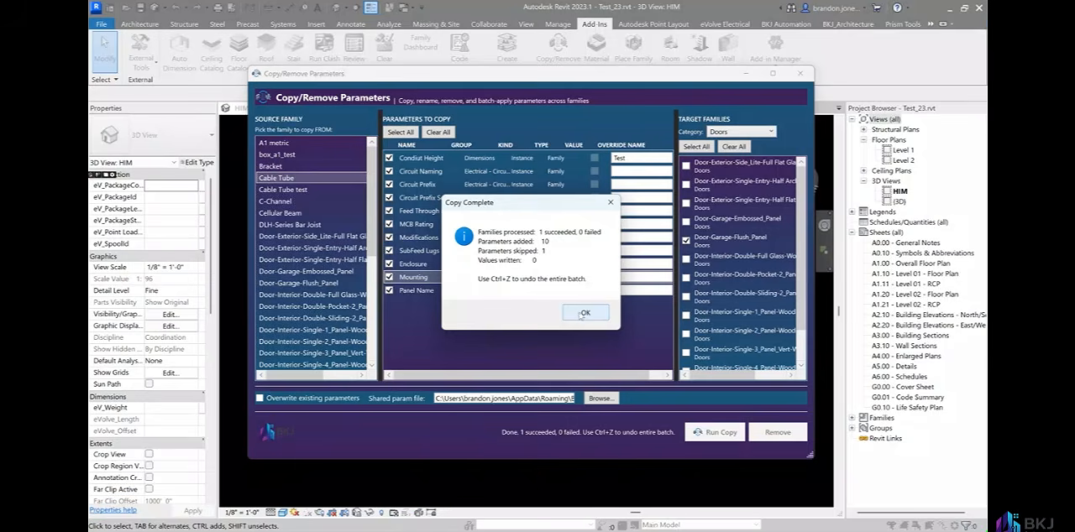
pyautogui.click(585, 314)
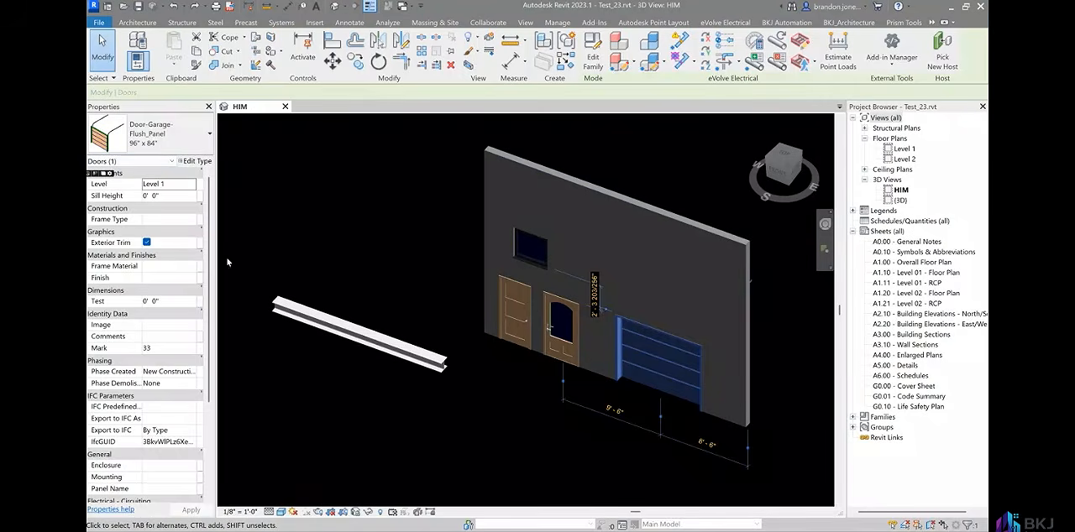
pyautogui.scroll(-5, 130, 252)
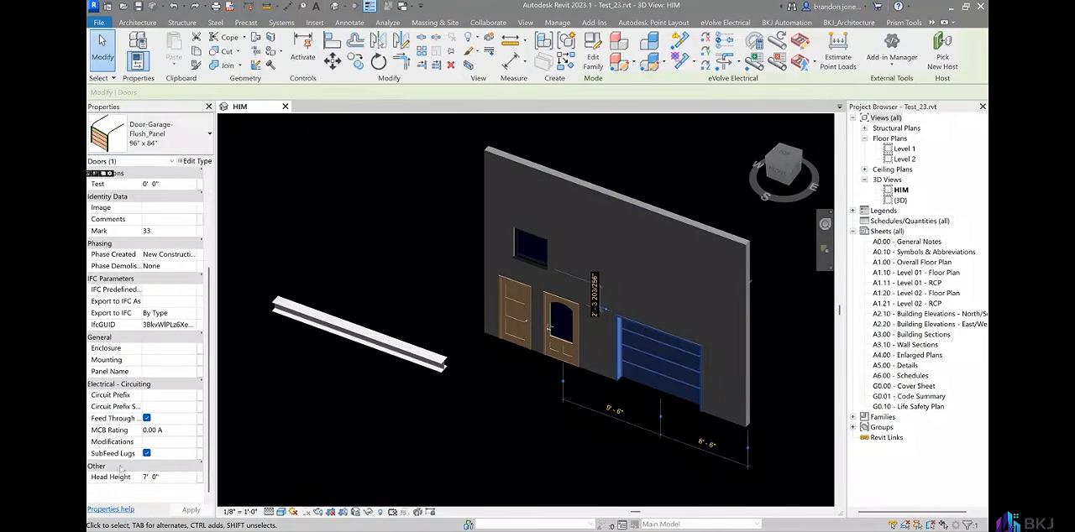
pyautogui.scroll(5, 132, 341)
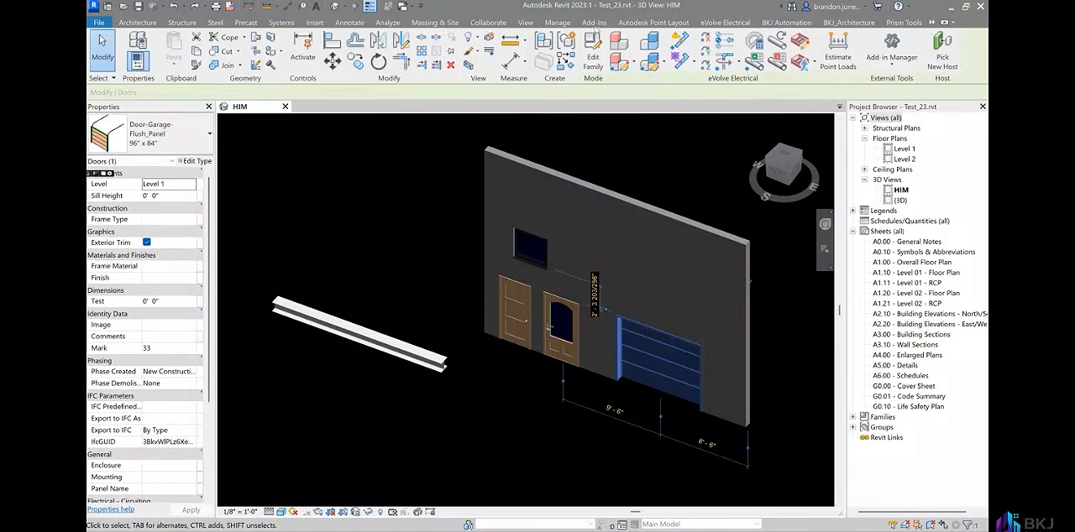
# Remove all listed parameters from the Door-Garage-Flush_Panel family with Copy/Remove Parameters and close the tool.
pyautogui.click(593, 22)
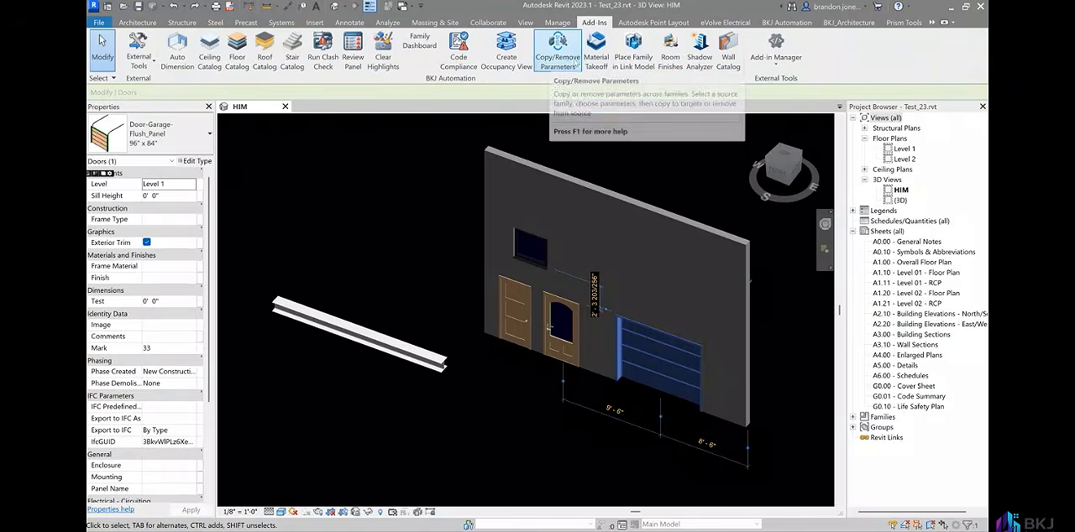
pyautogui.click(558, 50)
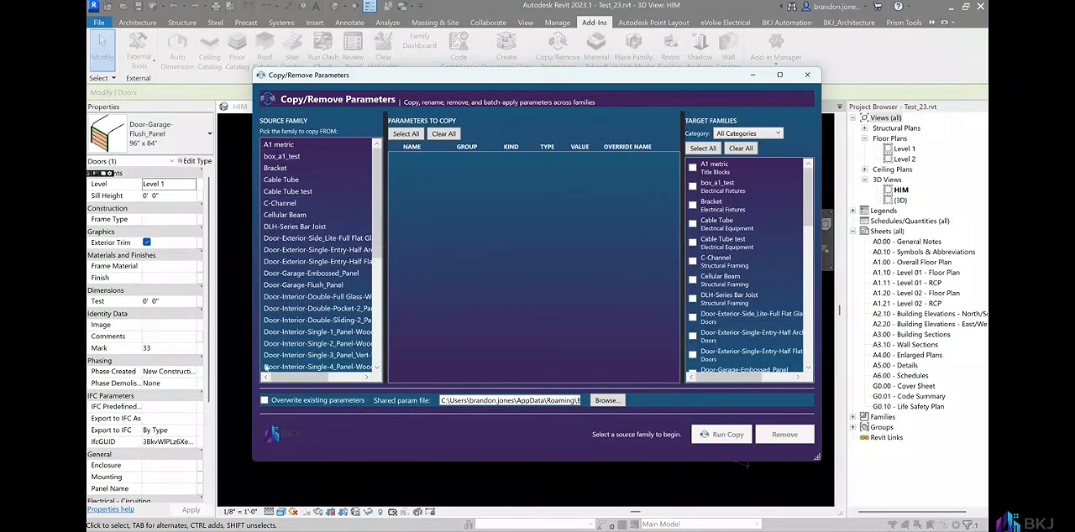
pyautogui.click(341, 285)
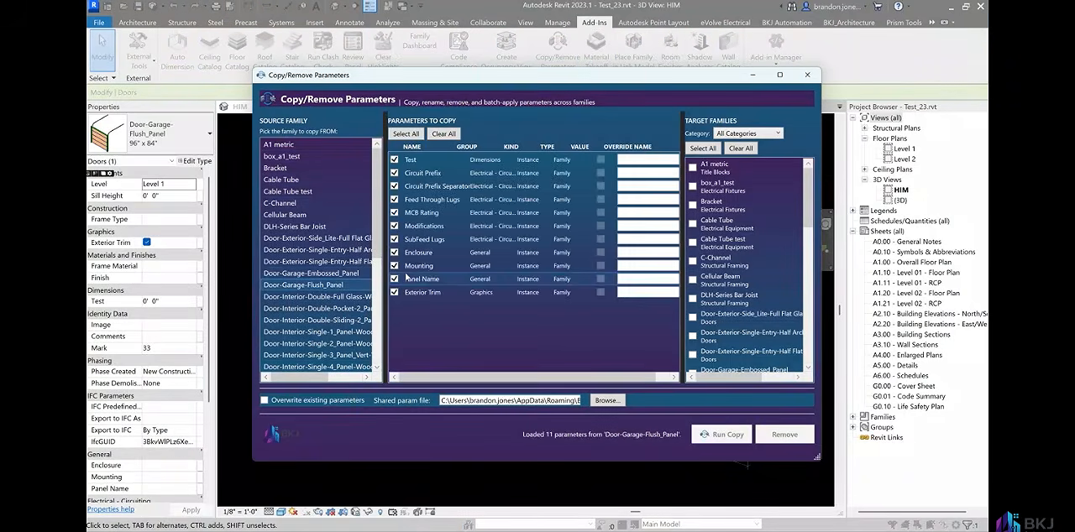
pyautogui.click(394, 226)
pyautogui.click(394, 226)
pyautogui.click(785, 435)
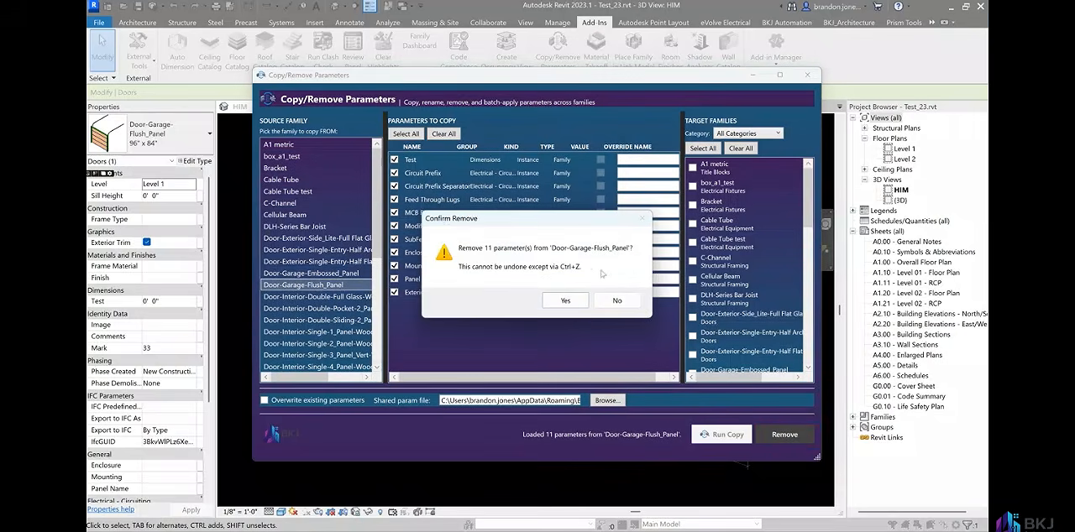
pyautogui.click(560, 301)
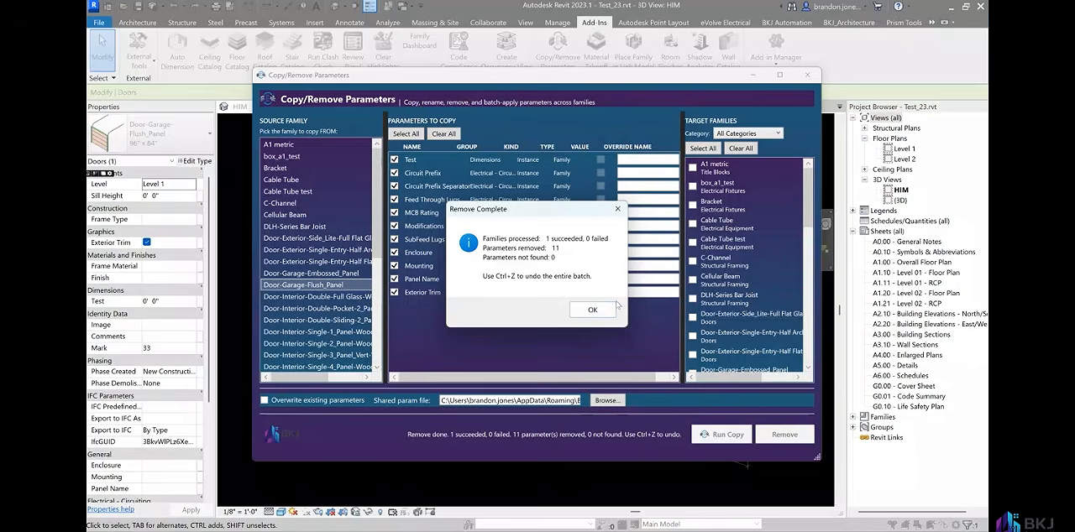
pyautogui.click(611, 309)
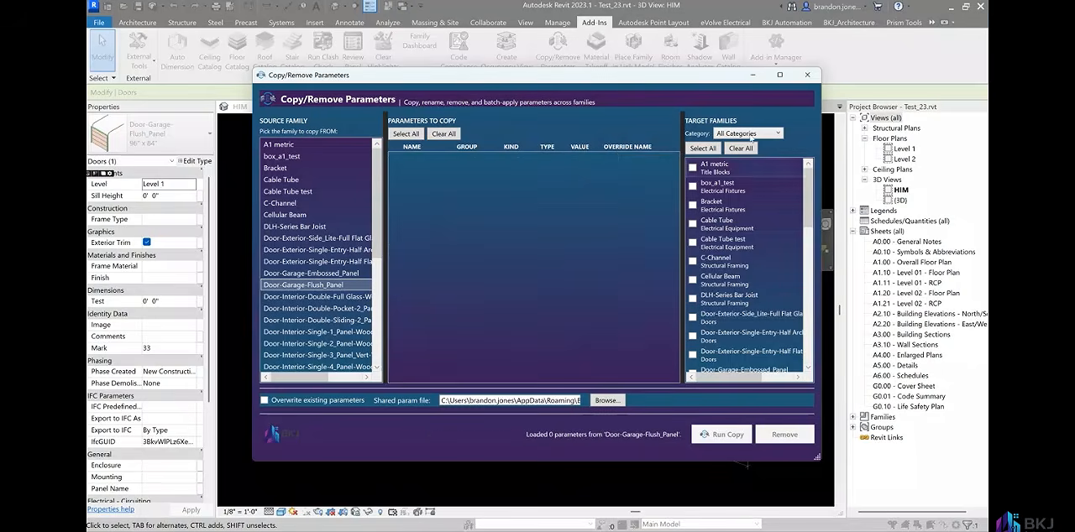
pyautogui.click(809, 75)
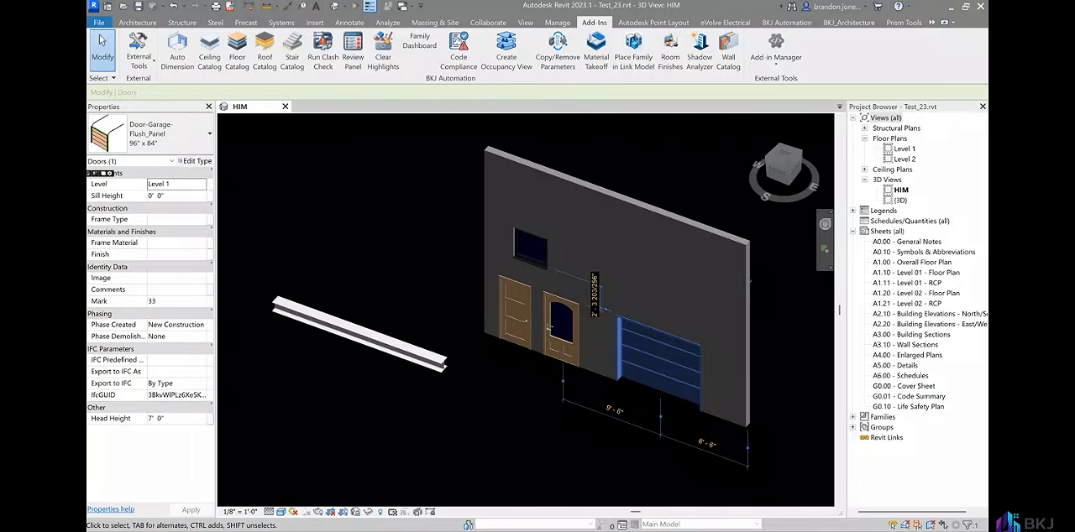
# In Copy/Remove Parameters, load Single Window as the source family and choose Door-Garage-Flush_Panel as the target.
pyautogui.click(531, 247)
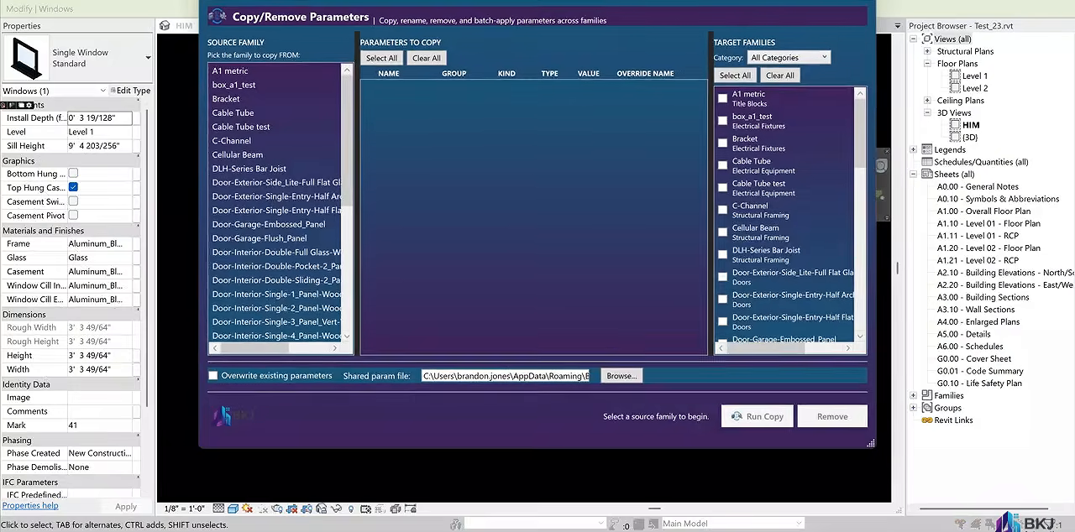
pyautogui.moveTo(578, 0); pyautogui.dragTo(574, 24)
pyautogui.scroll(-6, 227, 243)
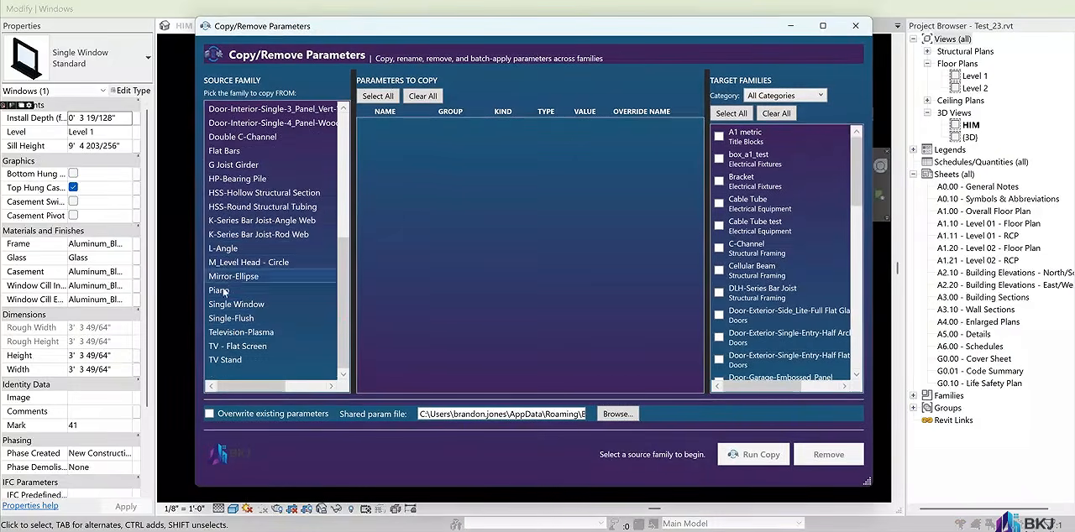
pyautogui.click(228, 319)
pyautogui.click(236, 306)
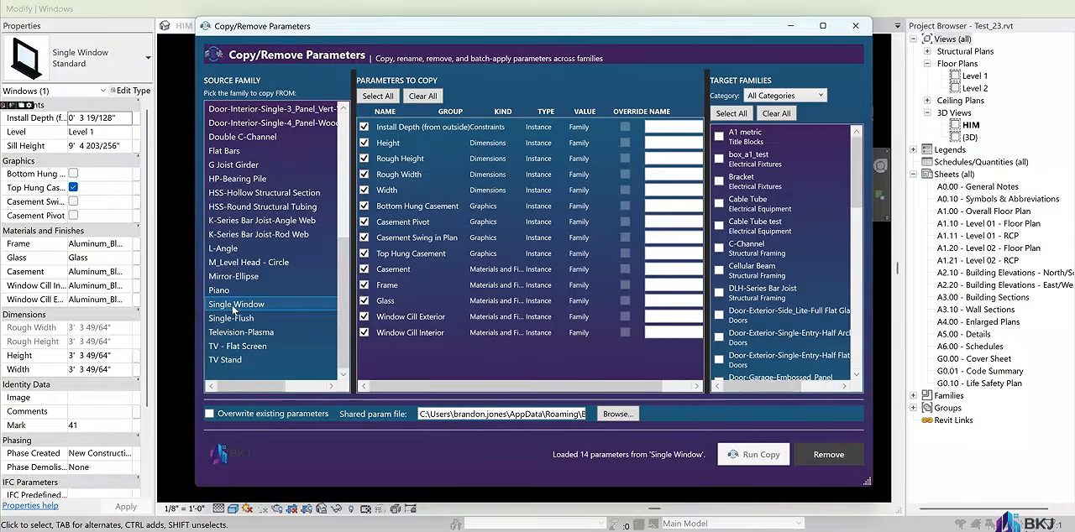
pyautogui.scroll(-4, 739, 219)
pyautogui.scroll(1, 774, 302)
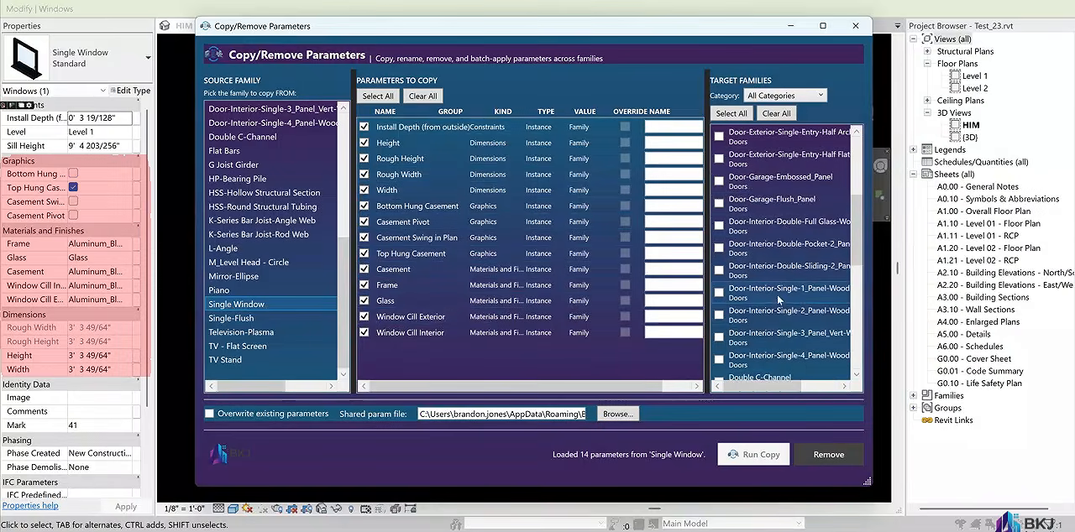
pyautogui.click(771, 205)
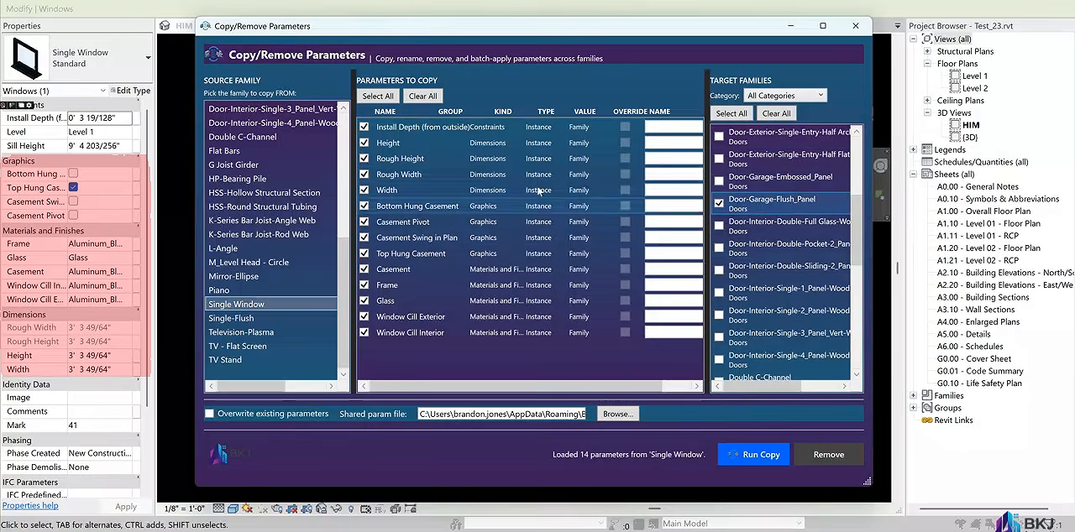
# Run the copy with the override names Test for Install Depth (from outside) and Test 2 for Casement Swing in Plan.
pyautogui.click(673, 127)
pyautogui.write('Test')
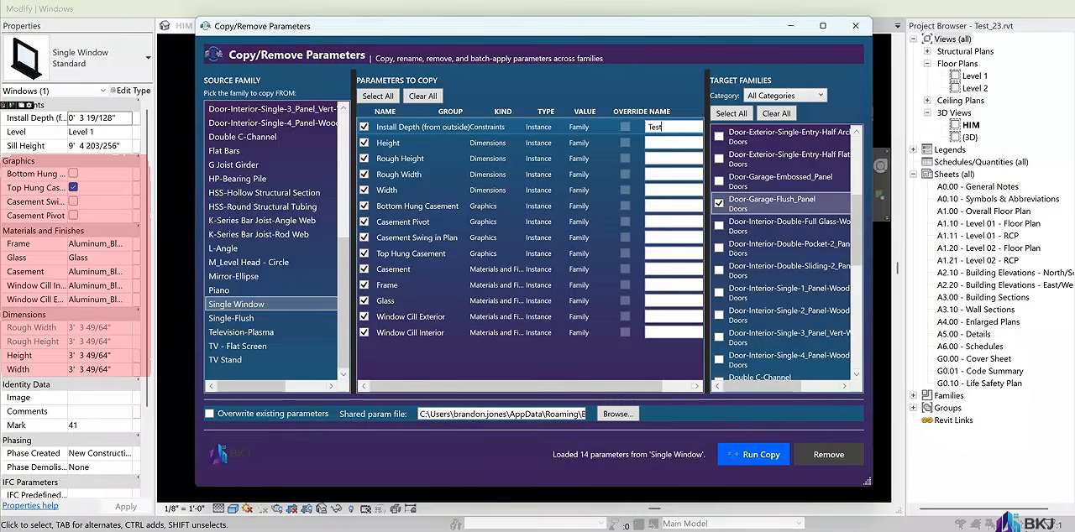
pyautogui.click(663, 233)
pyautogui.write('Test 2')
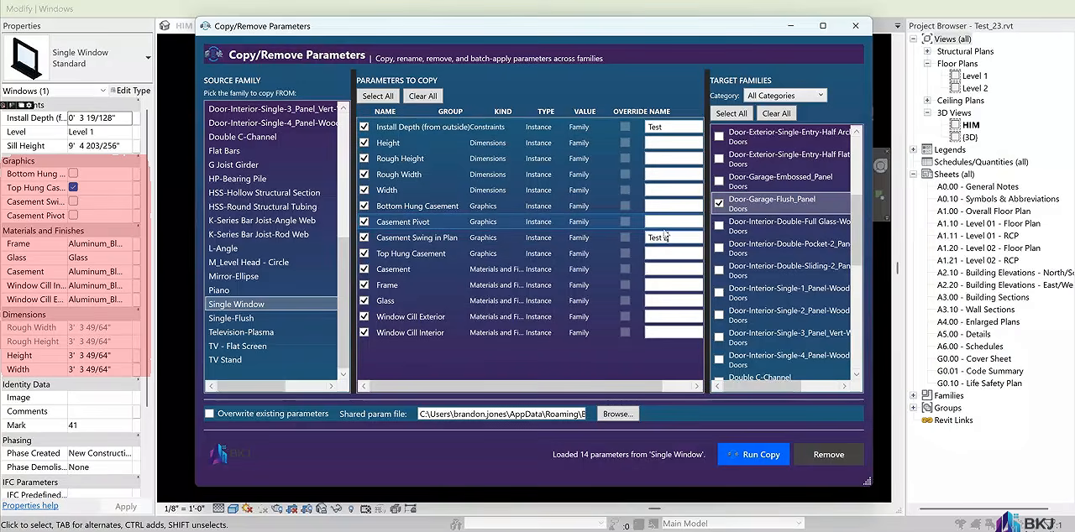
pyautogui.click(739, 455)
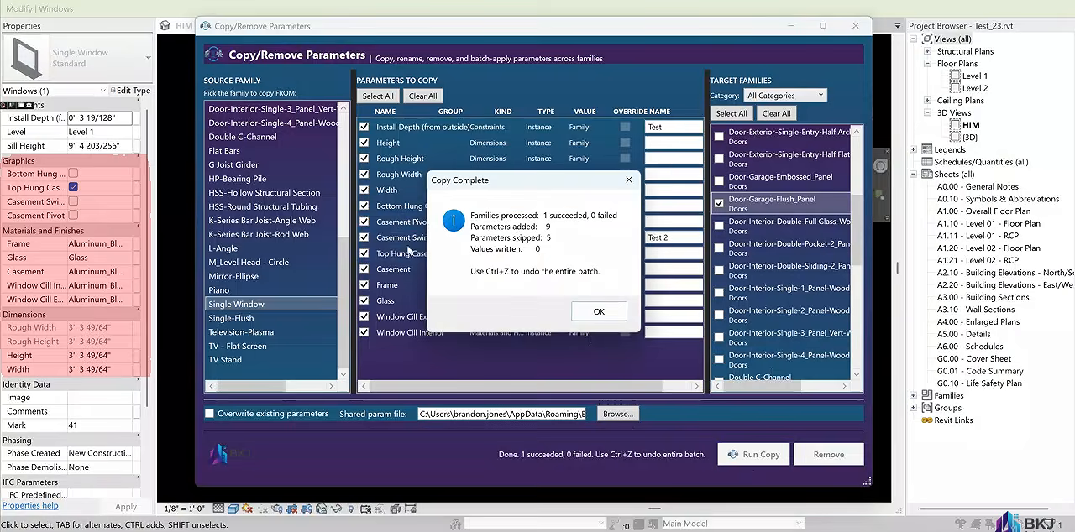
pyautogui.click(612, 313)
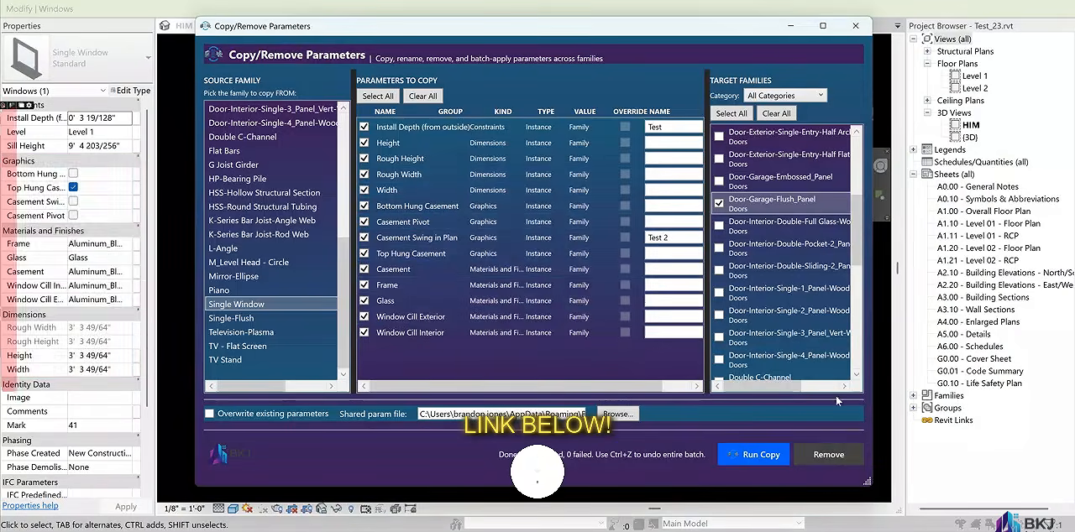
# Close the tool and compare the properties of the garage door with those of the window.
pyautogui.click(855, 25)
pyautogui.click(682, 311)
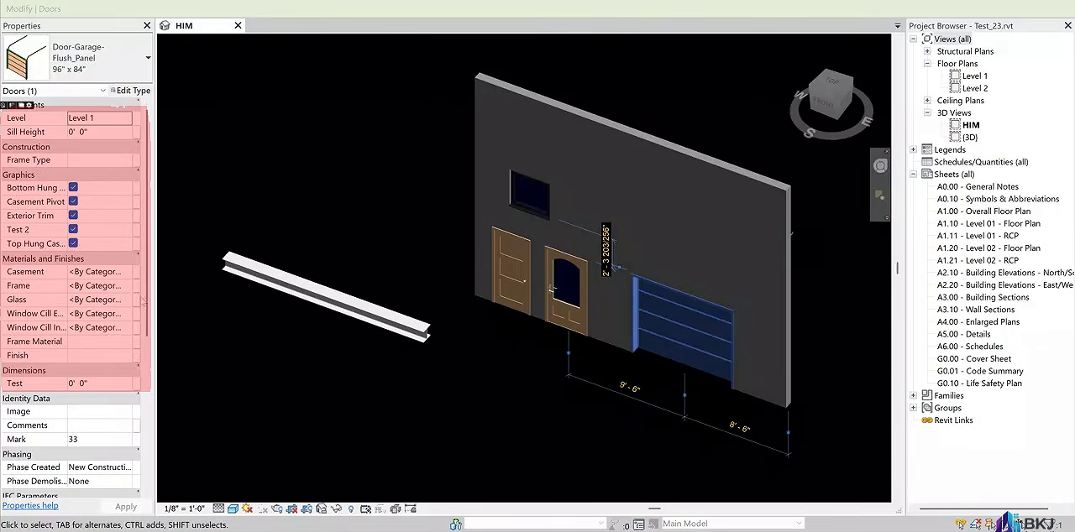
pyautogui.keyDown('shift'); pyautogui.moveTo(334, 93); pyautogui.dragTo(415, 252, button='middle'); pyautogui.keyUp('shift')
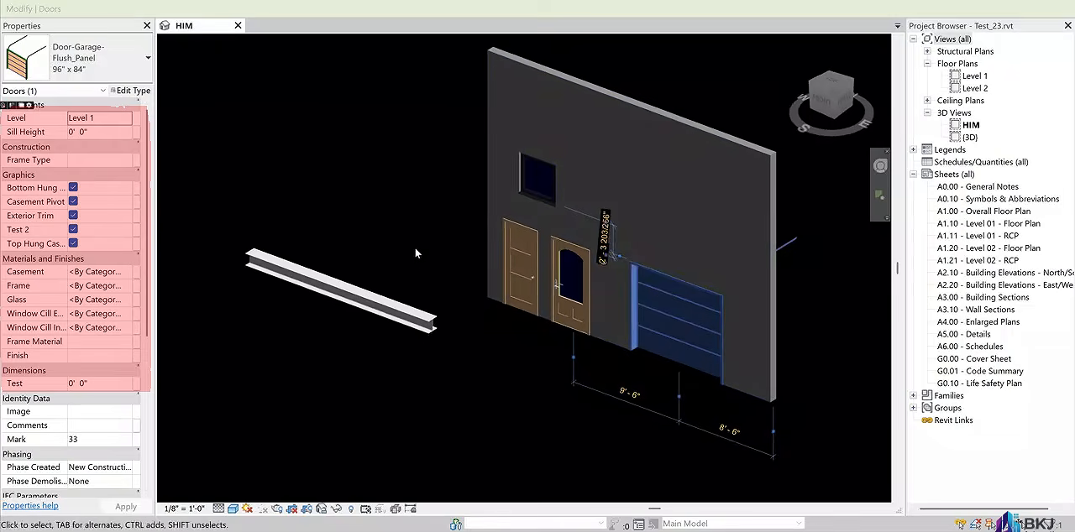
pyautogui.click(537, 177)
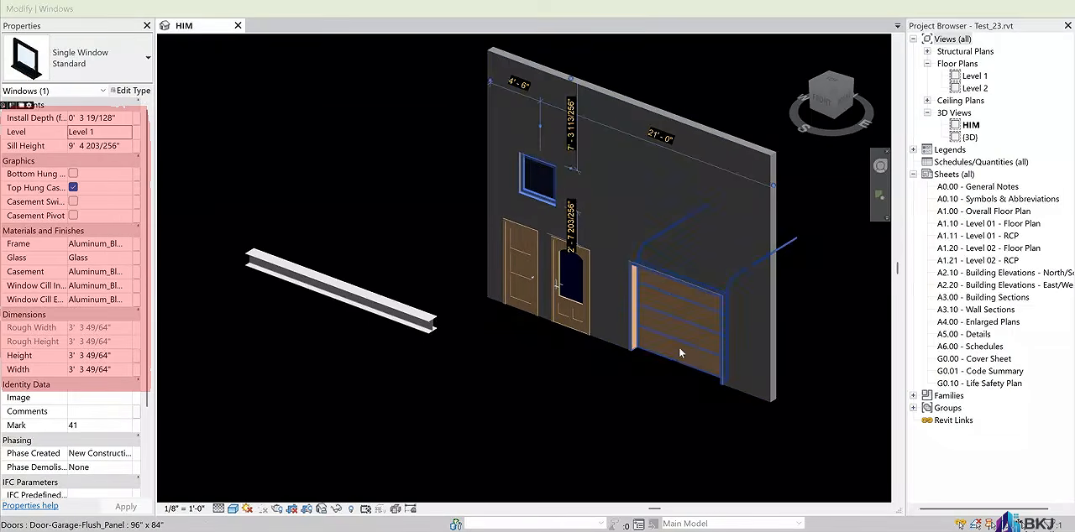